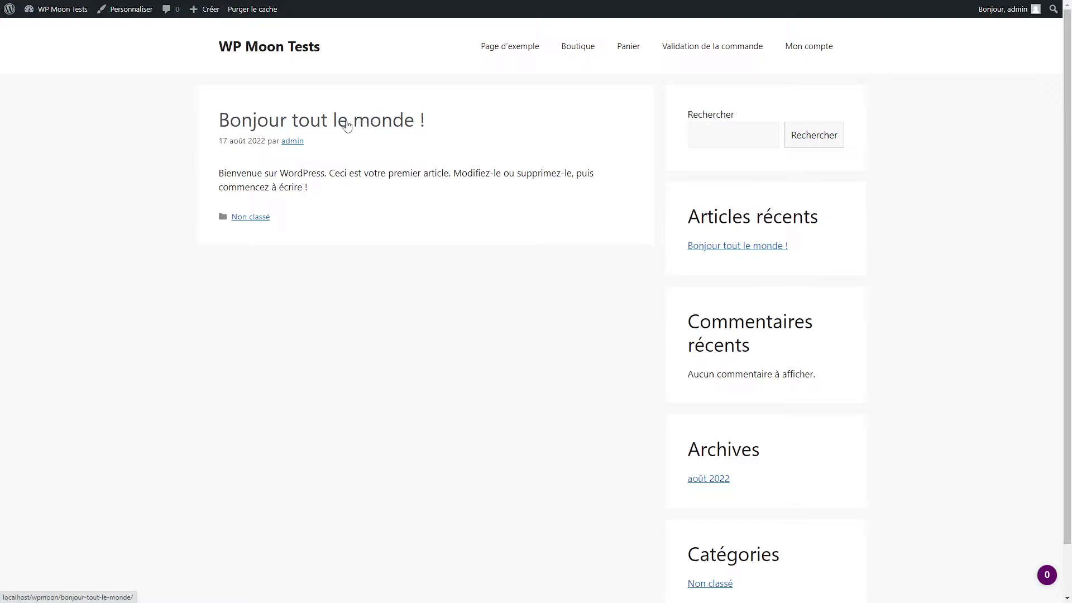
- View the article "Bonjour tout le monde !" on the site and go to the admin dashboard
left_click(347, 126)
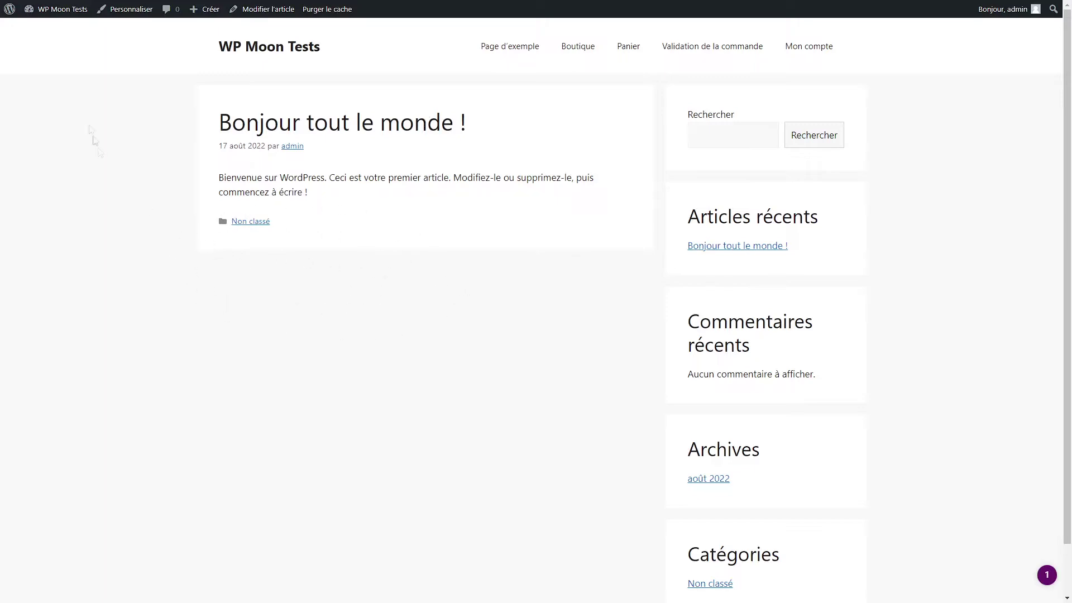
mouse_move(67, 18)
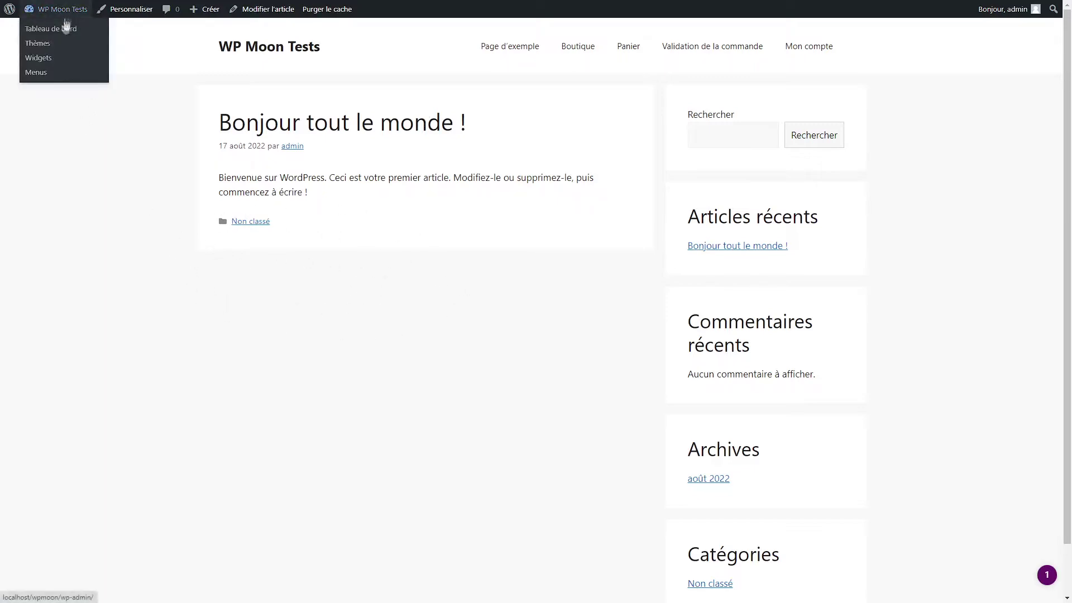
left_click(64, 32)
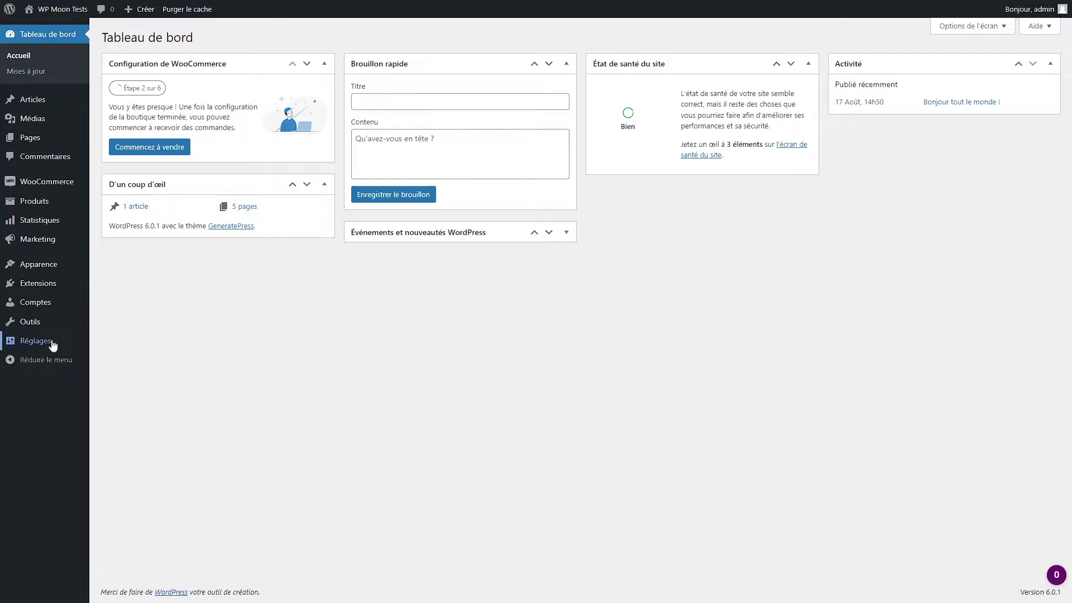
- Save the comment settings with "Autoriser les commentaires sur les nouvelles publications" enabled
mouse_move(53, 346)
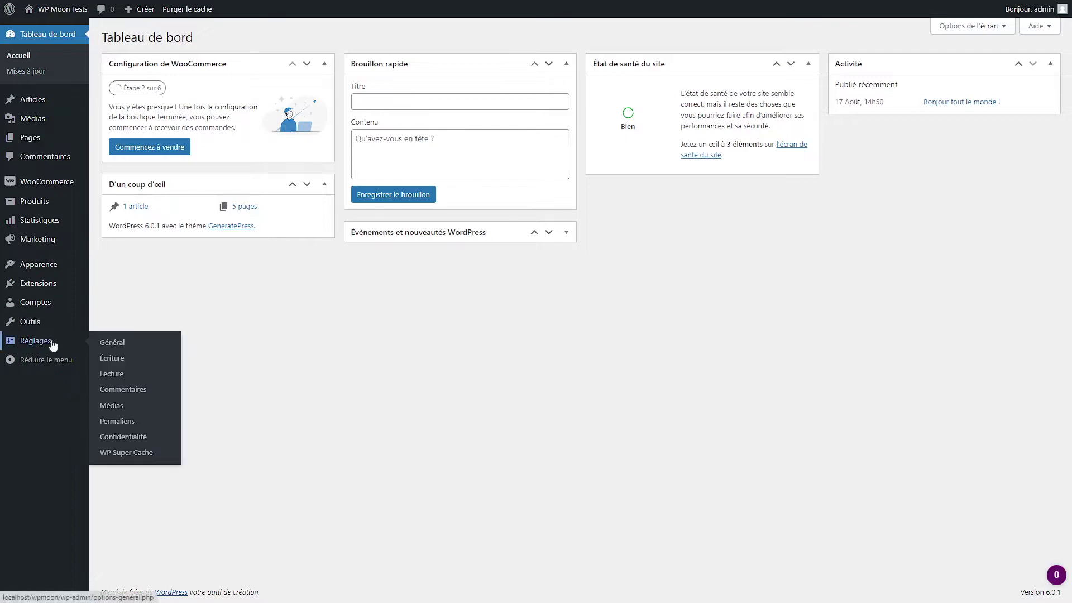
left_click(150, 394)
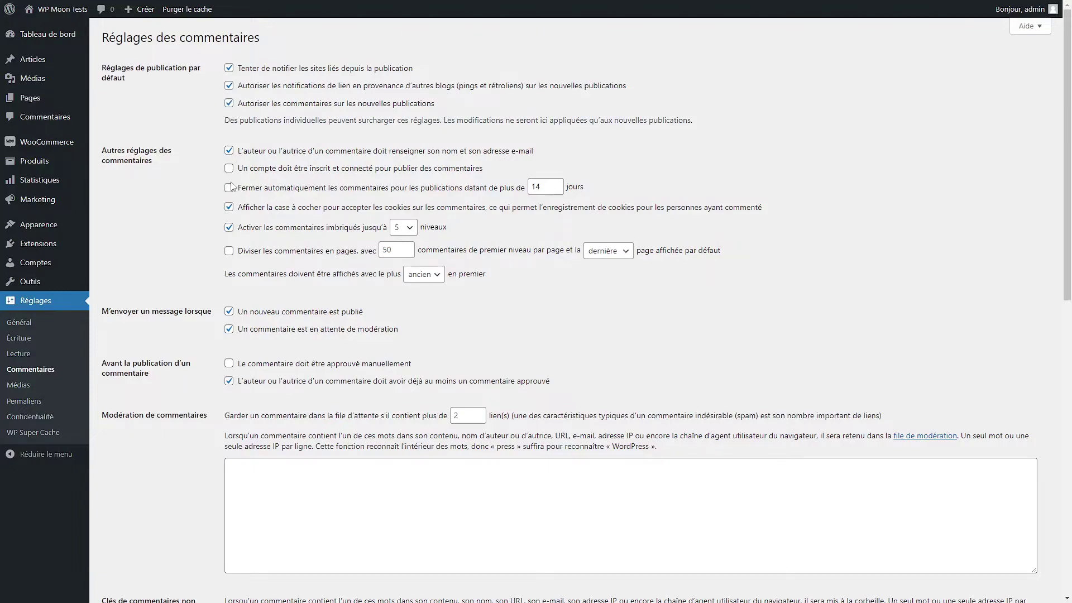
scroll(232, 186, "down", 10)
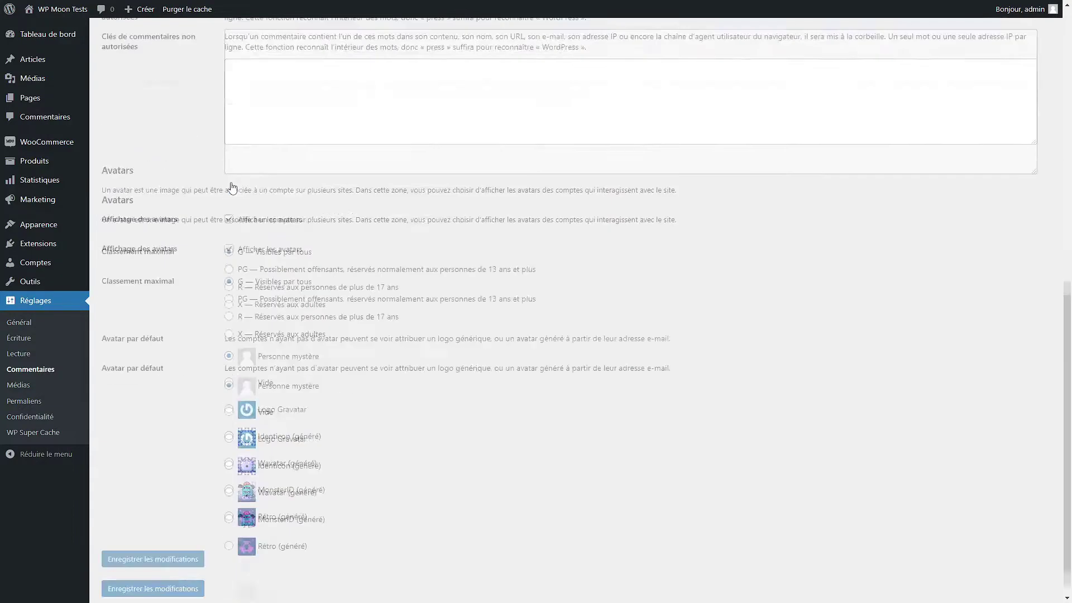
left_click(183, 551)
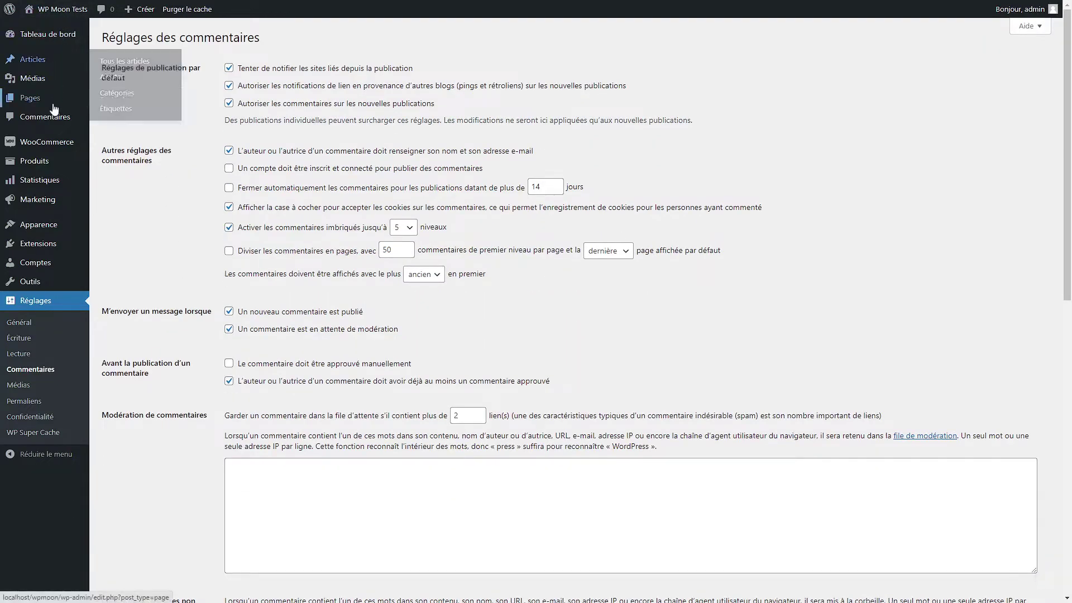
- Quick-edit the article "Bonjour tout le monde !" to allow comments and update it
left_click(55, 62)
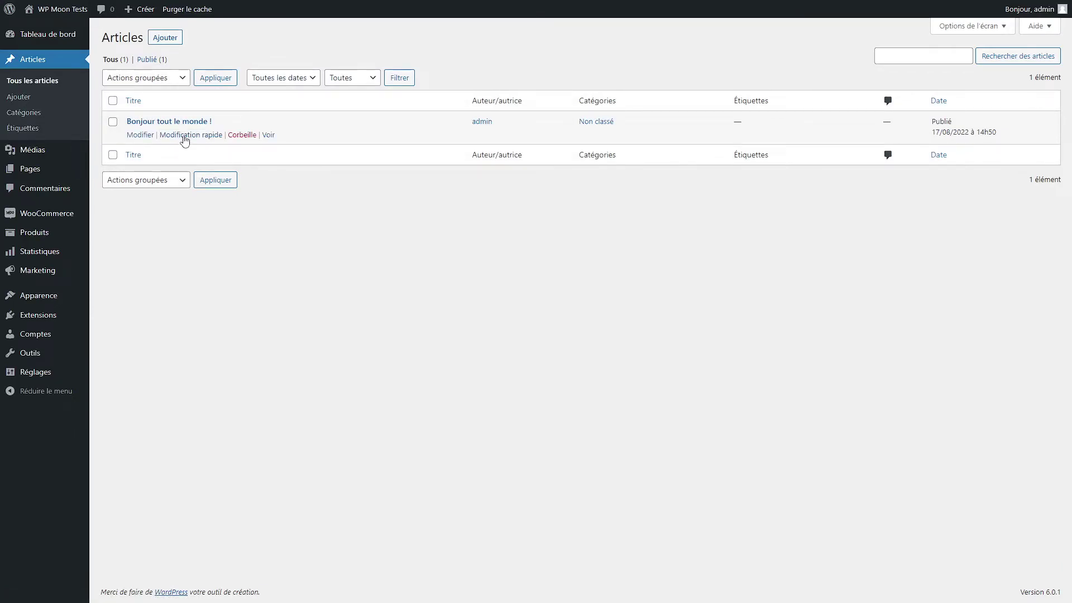
left_click(185, 136)
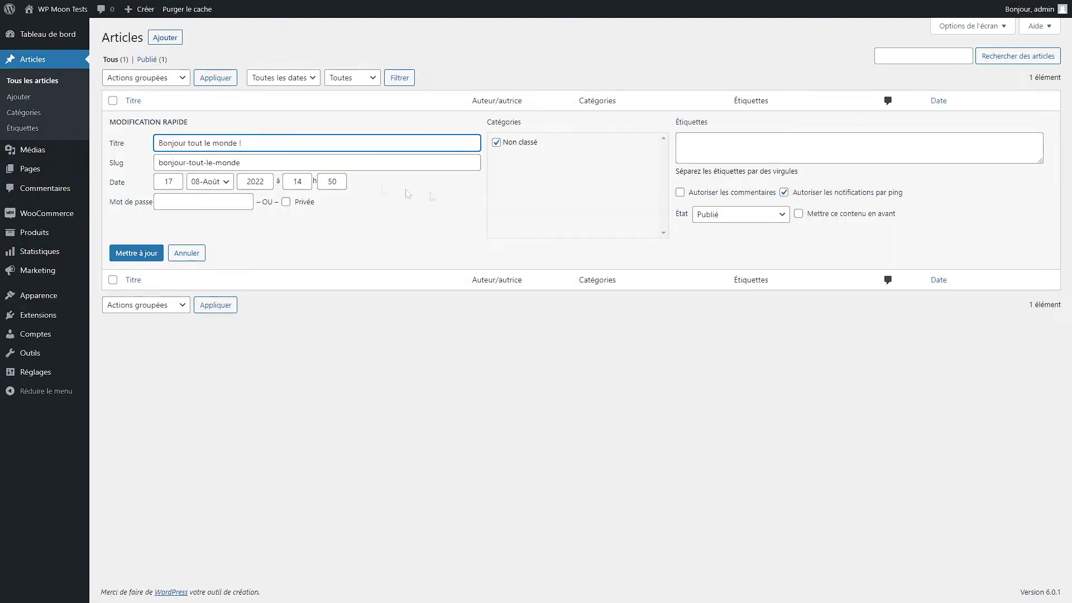
left_click(680, 192)
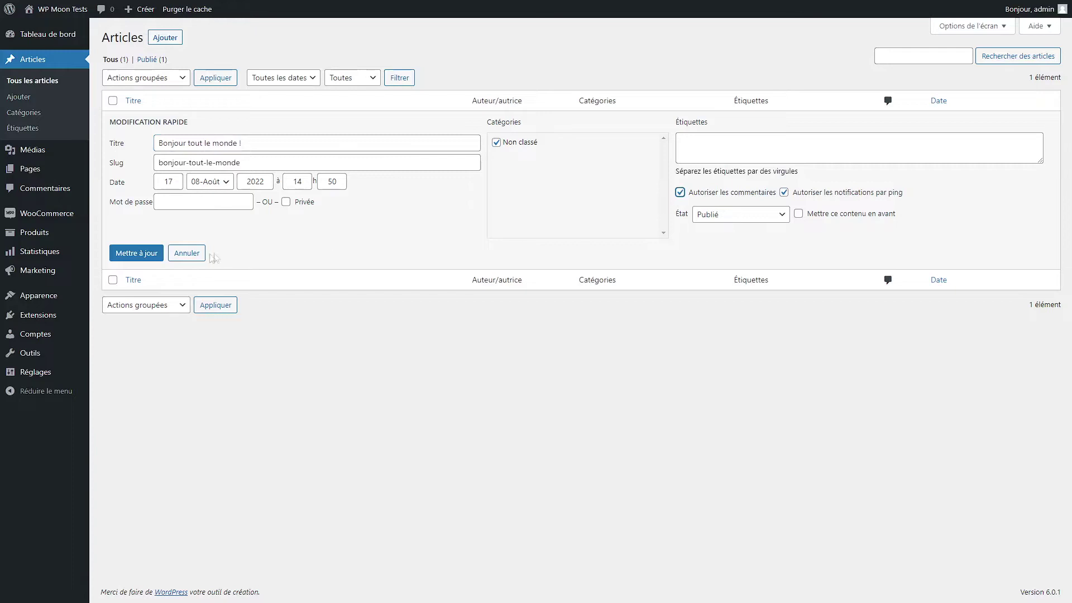
left_click(137, 253)
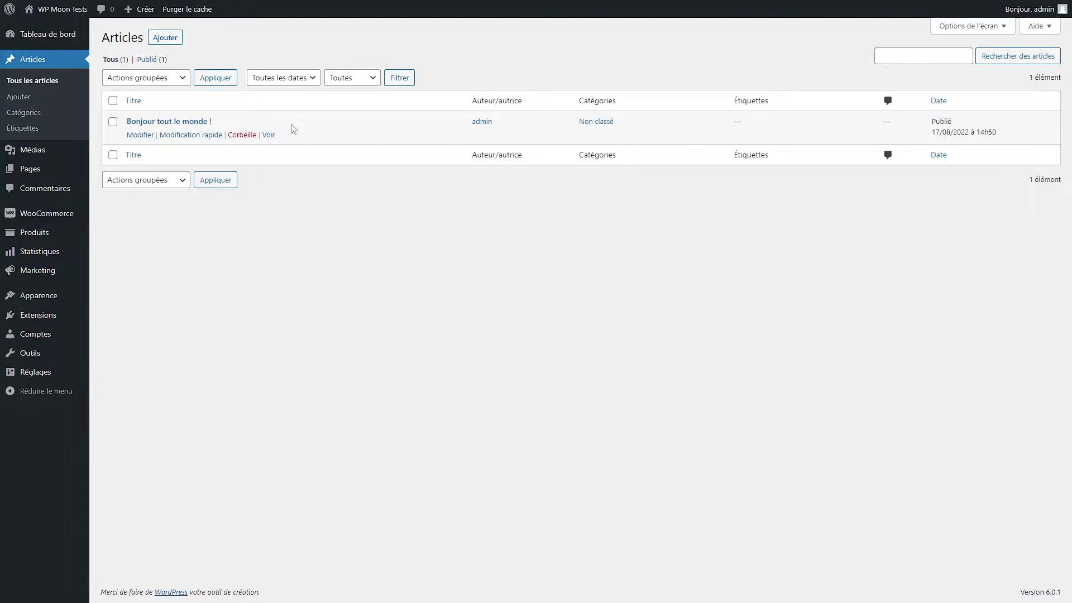
- Bulk-edit all listed articles, setting Commentaires to "Autoriser", and apply the update
left_click(112, 102)
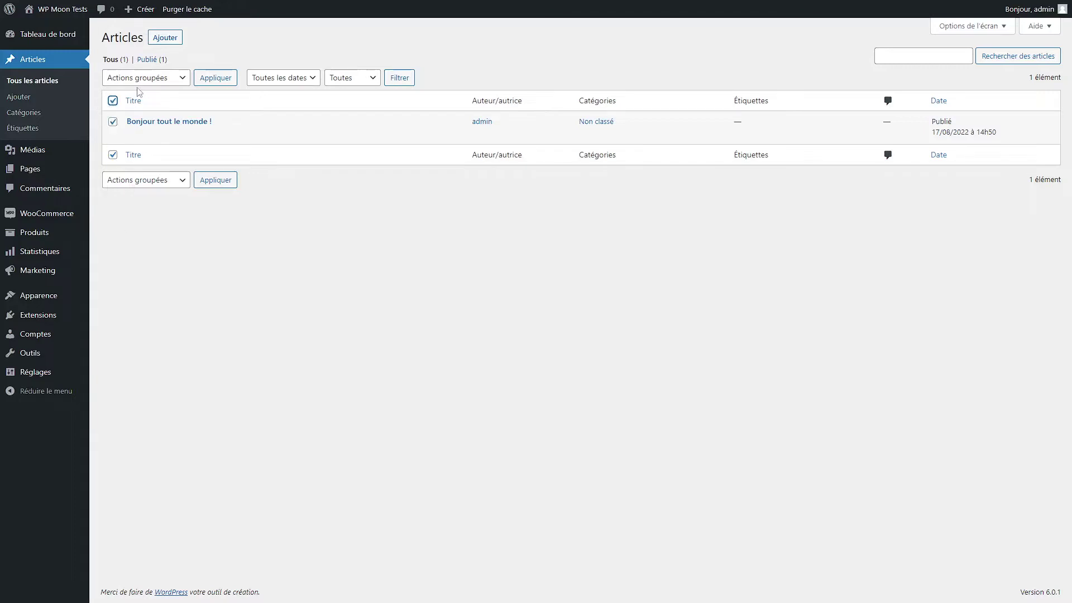
left_click(165, 78)
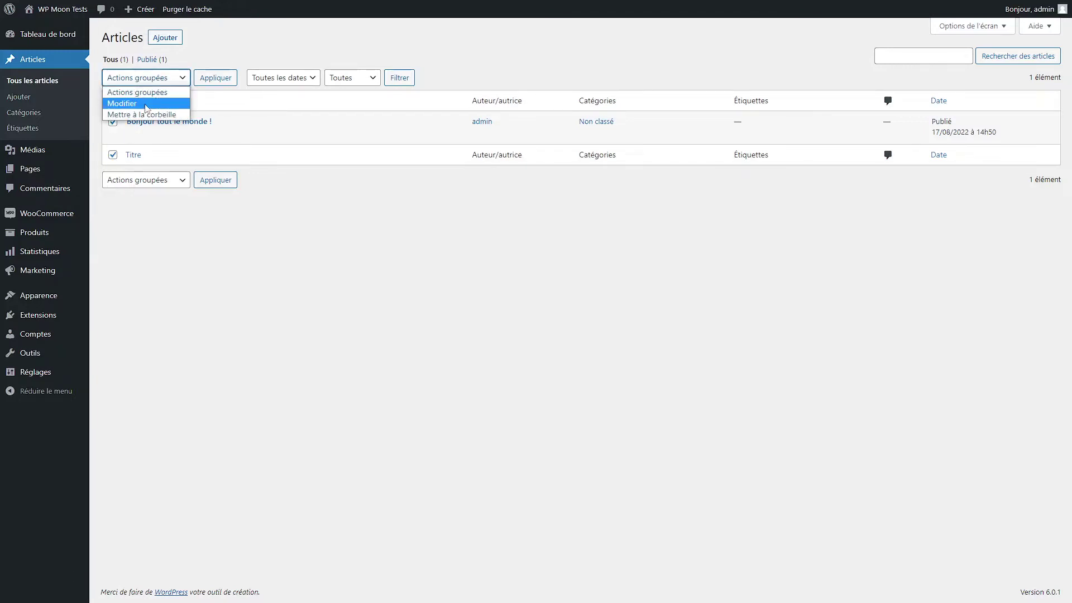
left_click(147, 106)
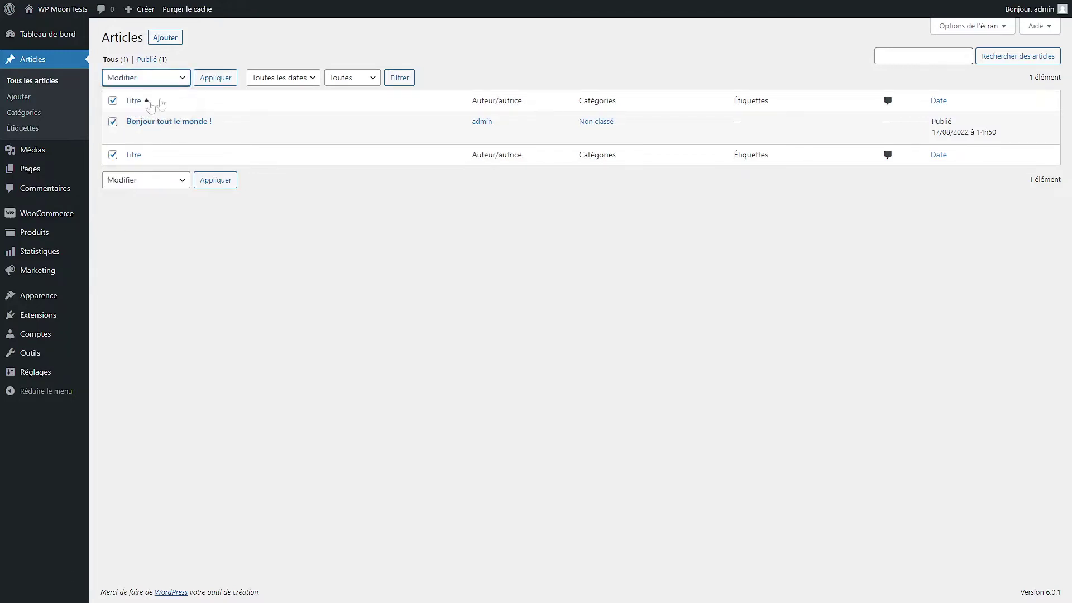
left_click(231, 81)
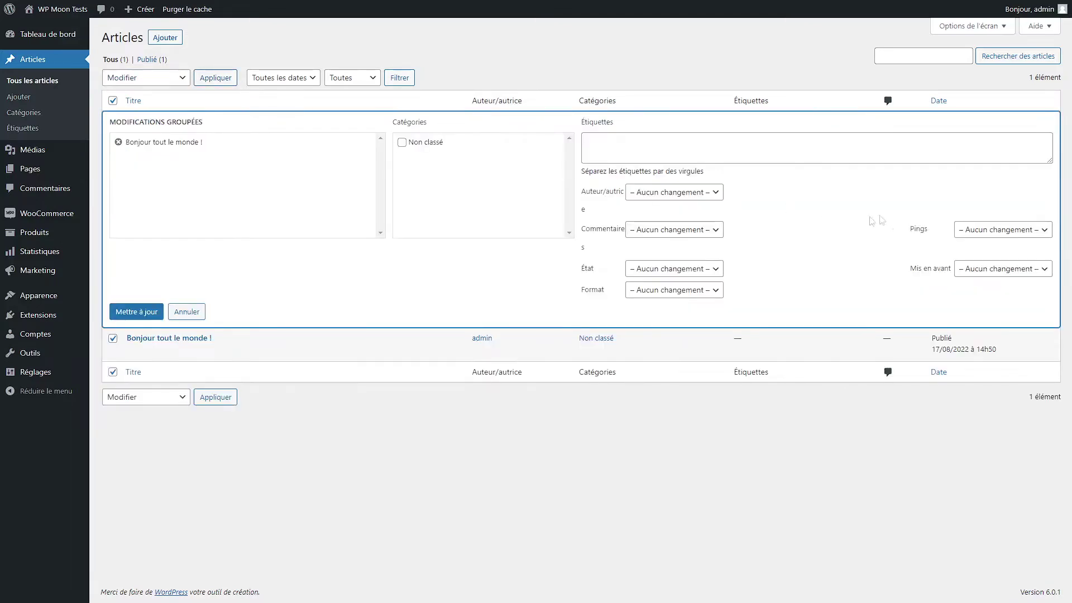
left_click(654, 231)
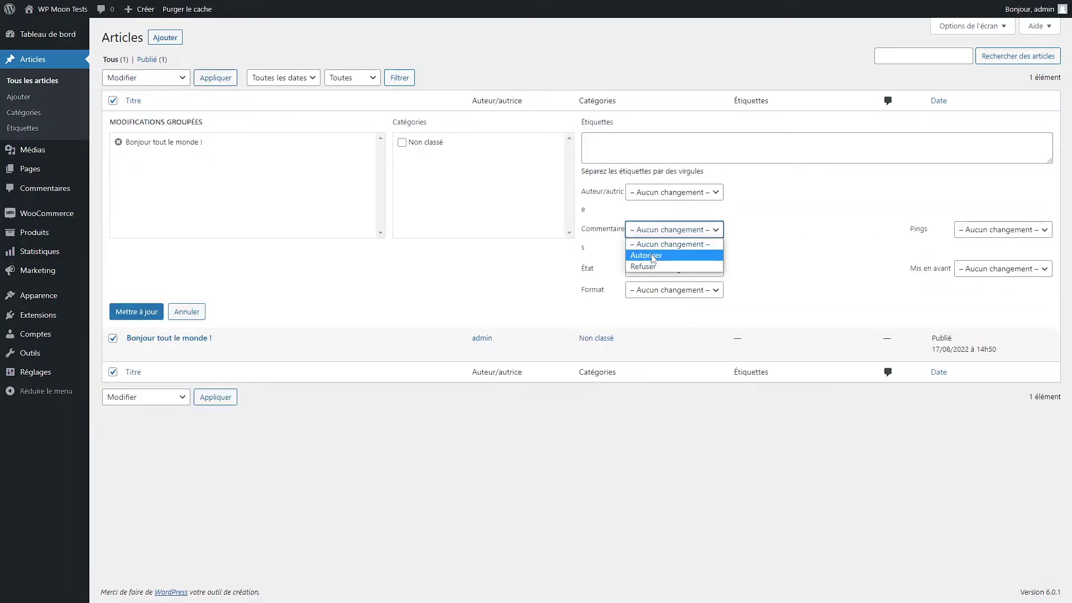
left_click(651, 256)
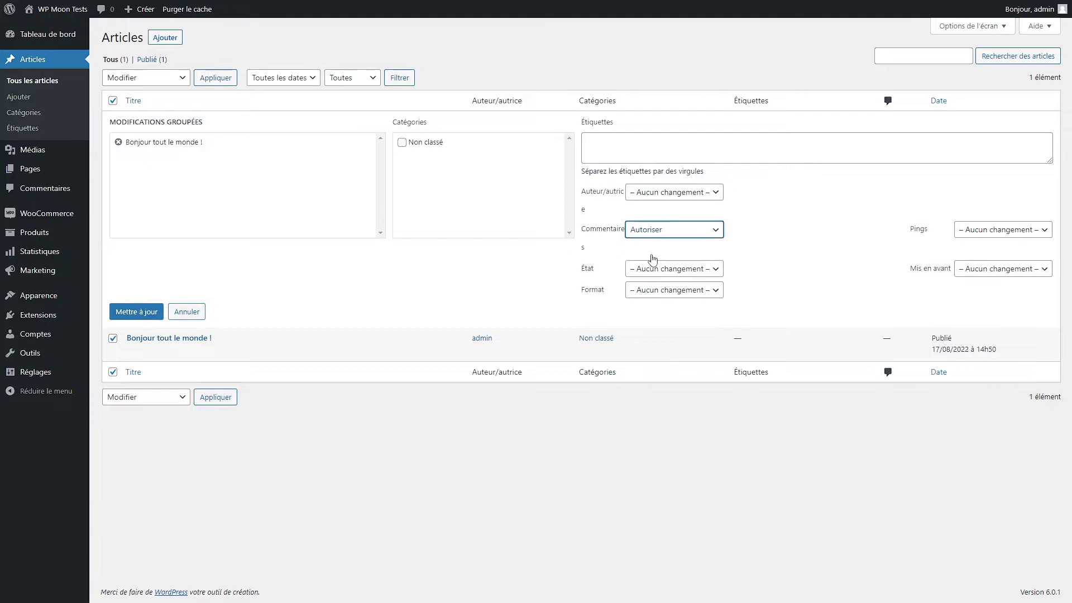
left_click(137, 312)
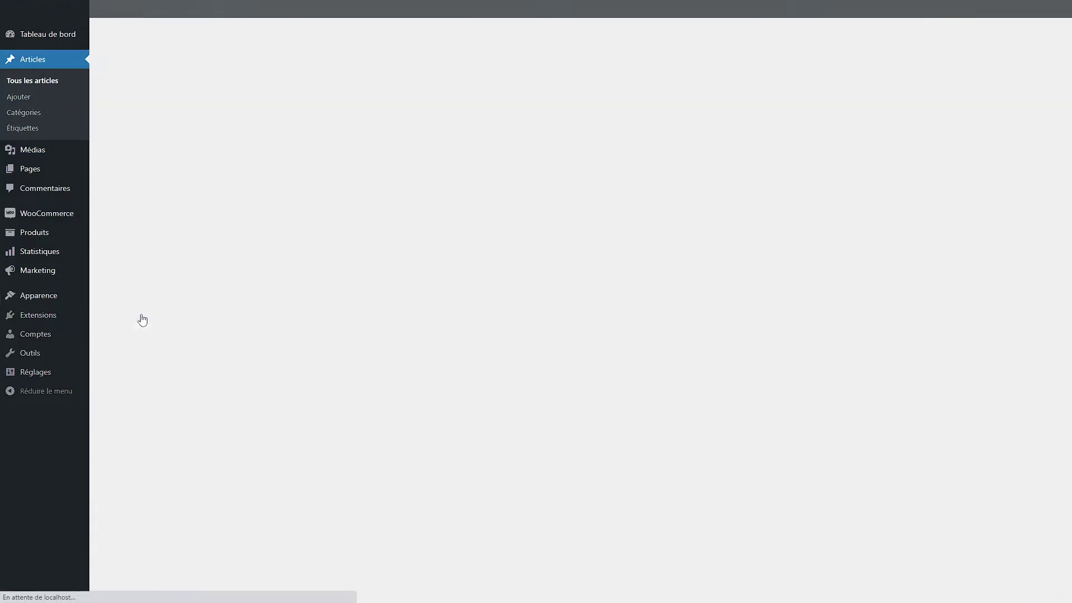
- Bulk-edit all the site's pages, setting Commentaires to "Autoriser", and apply the update
left_click(75, 173)
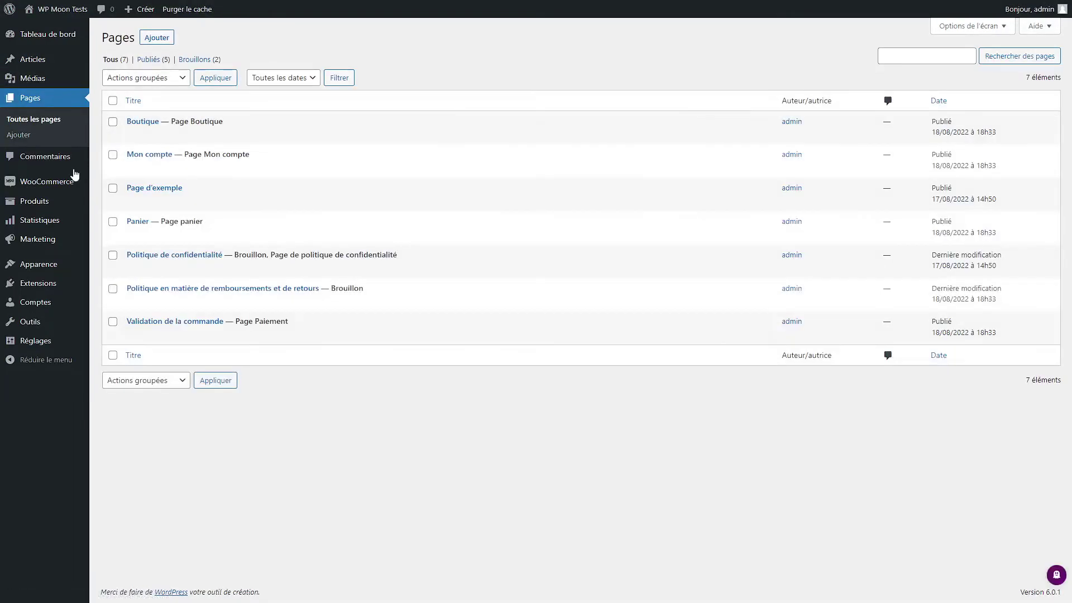
left_click(113, 101)
left_click(146, 78)
left_click(137, 101)
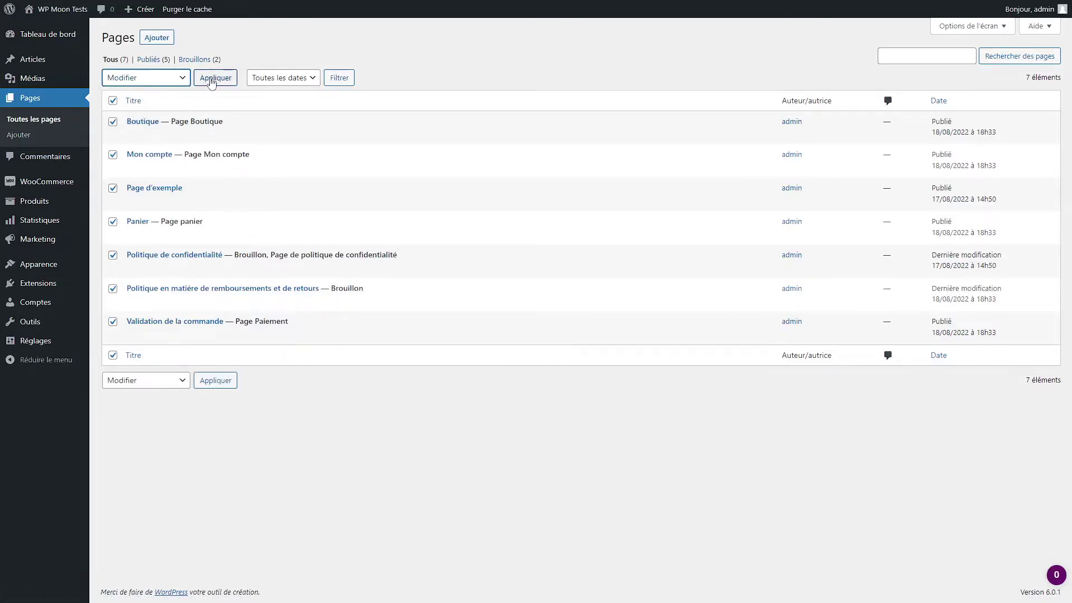
left_click(212, 79)
left_click(472, 179)
left_click(464, 206)
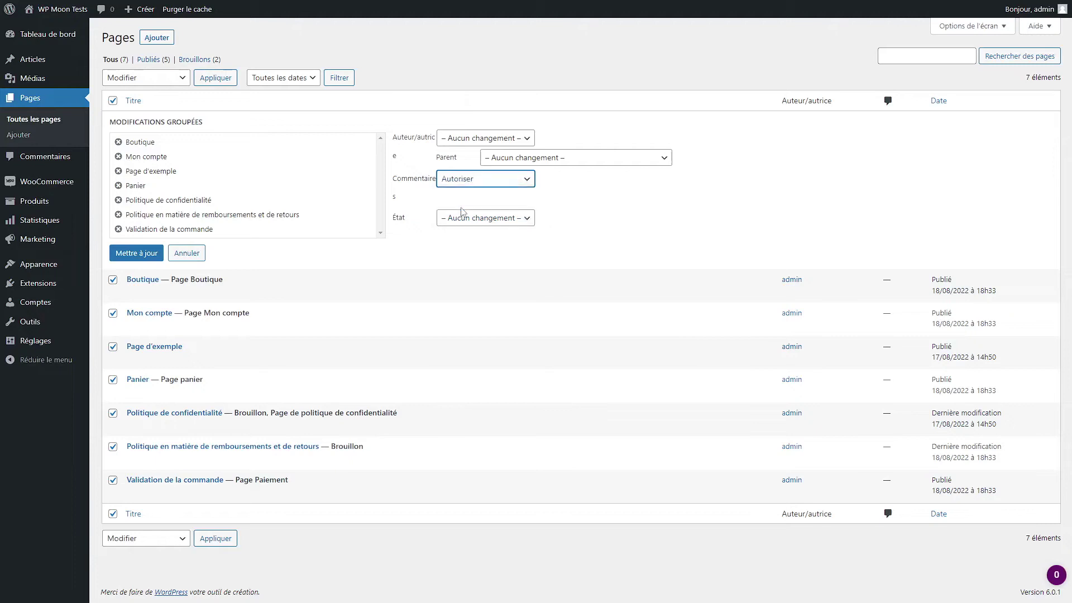
left_click(134, 252)
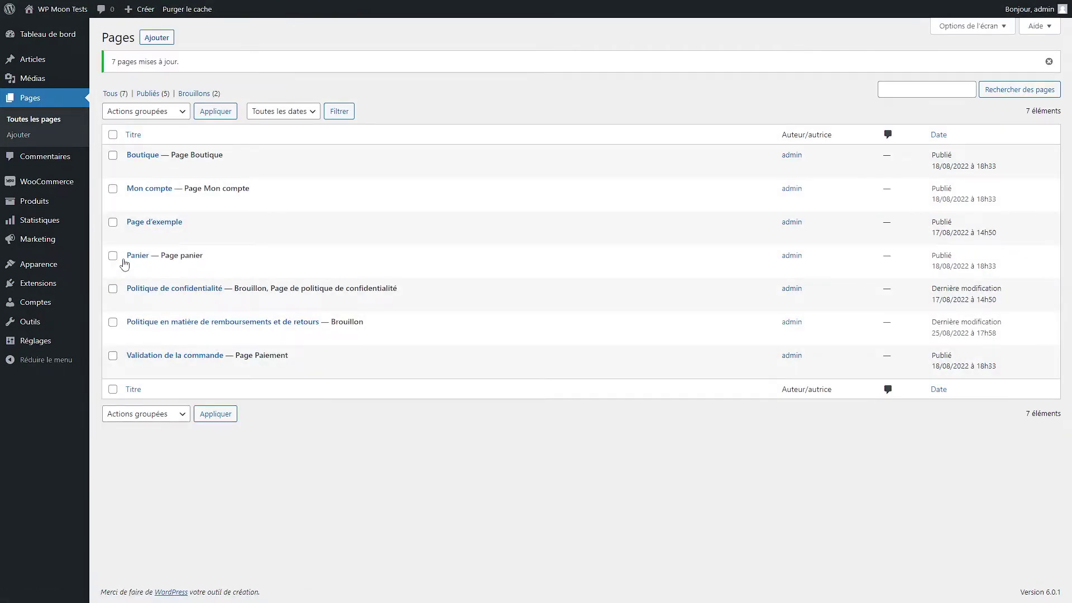
- Open the article "Bonjour tout le monde !" on the live site and check its comment form
left_click(67, 27)
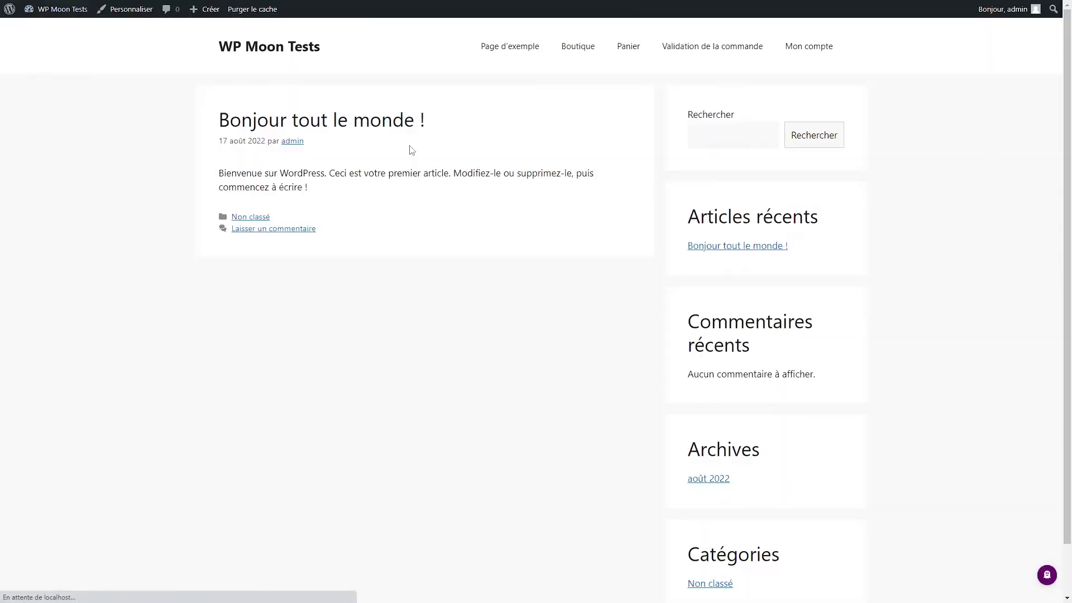
left_click(268, 126)
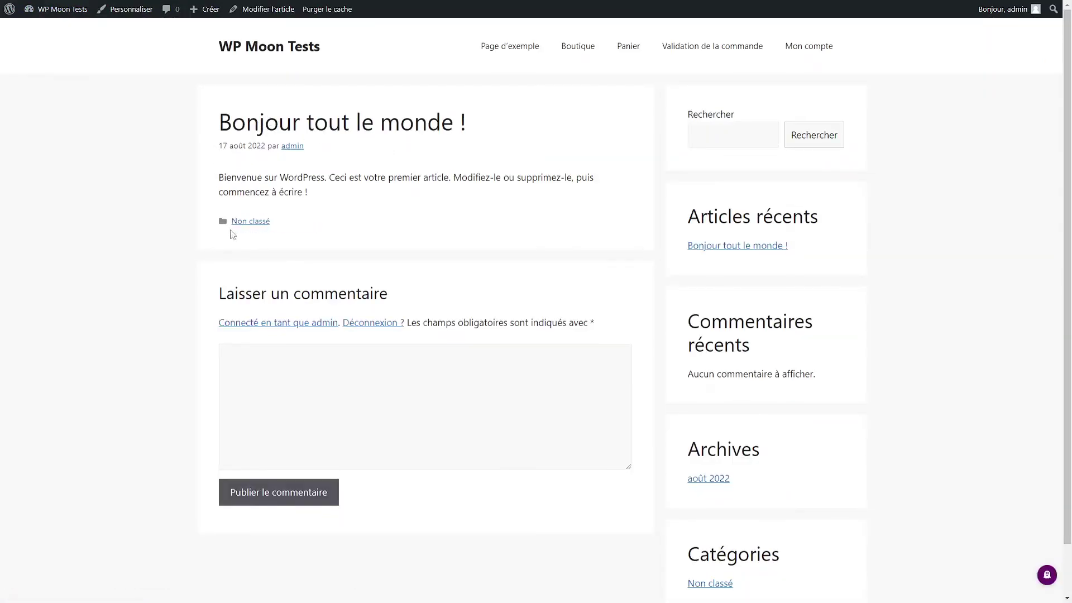
scroll(223, 240, "down", 1)
left_click(272, 343)
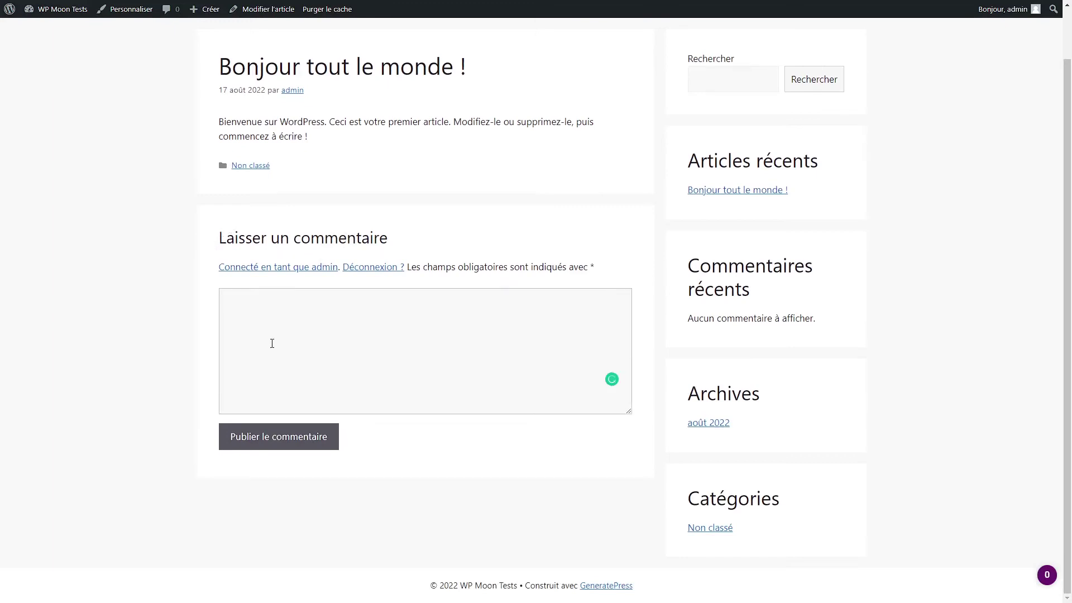
scroll(272, 342, "up", 1)
- Activate the Twenty Twenty-Two theme for the site
left_click(70, 20)
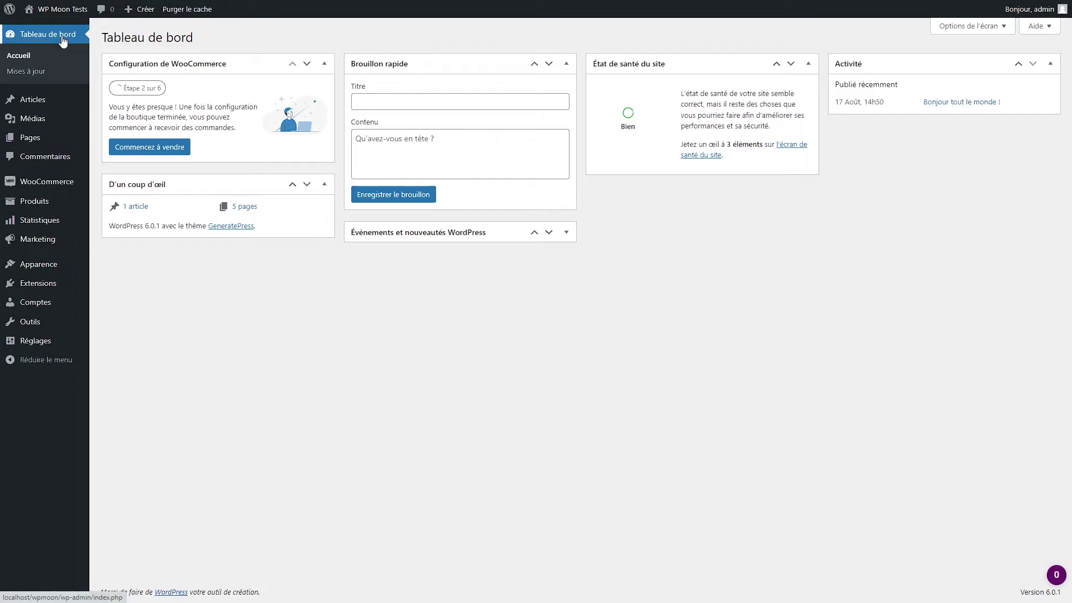
mouse_move(55, 266)
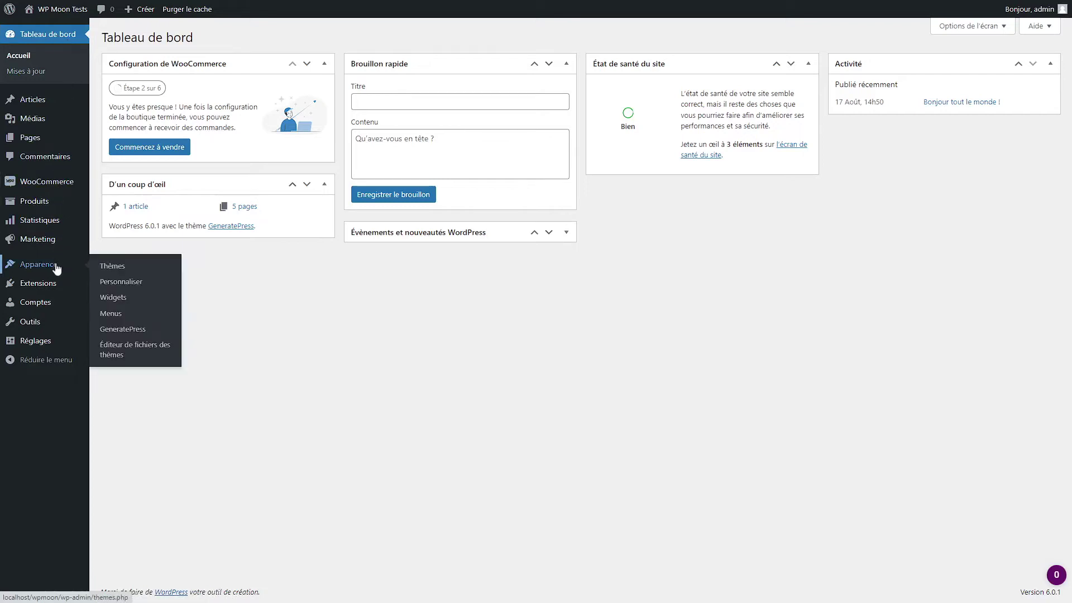
left_click(129, 268)
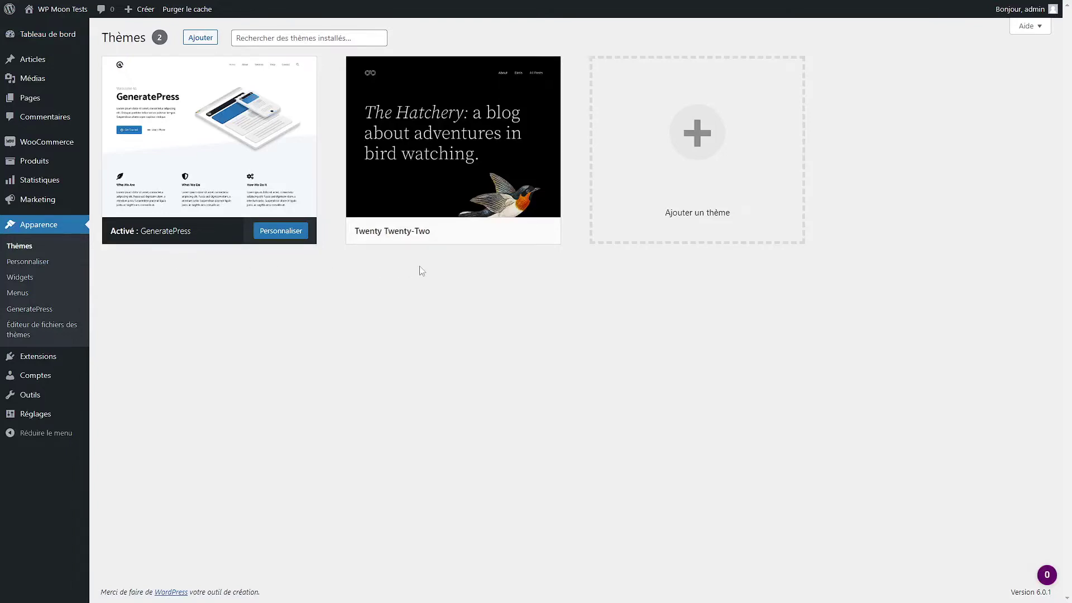
mouse_move(500, 180)
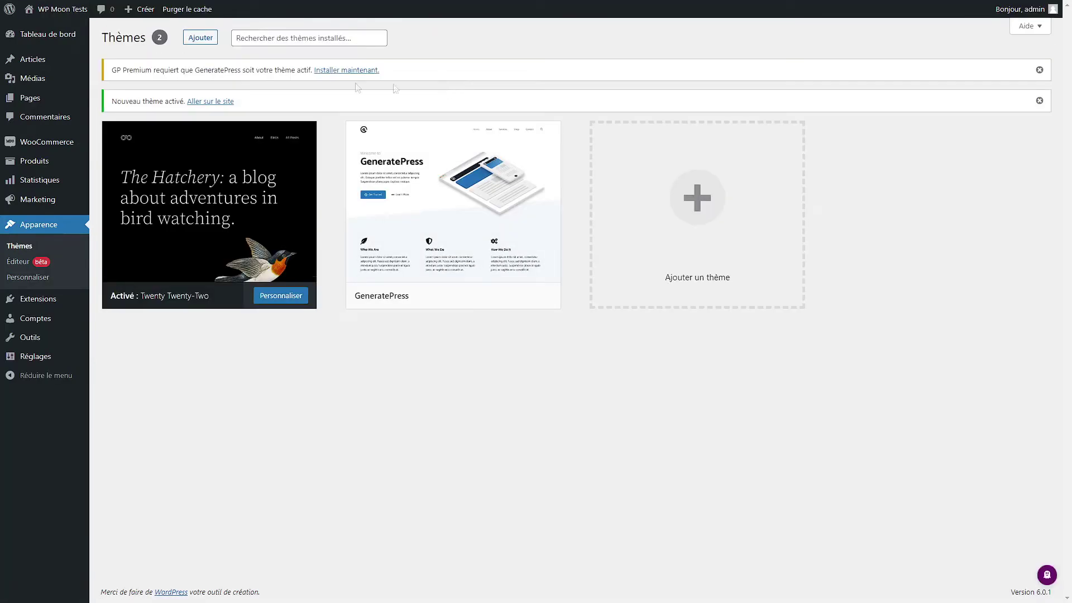
- View the article "Bonjour tout le monde !" on the site and examine its comment section under the Twenty Twenty-Two theme
mouse_move(63, 10)
left_click(63, 30)
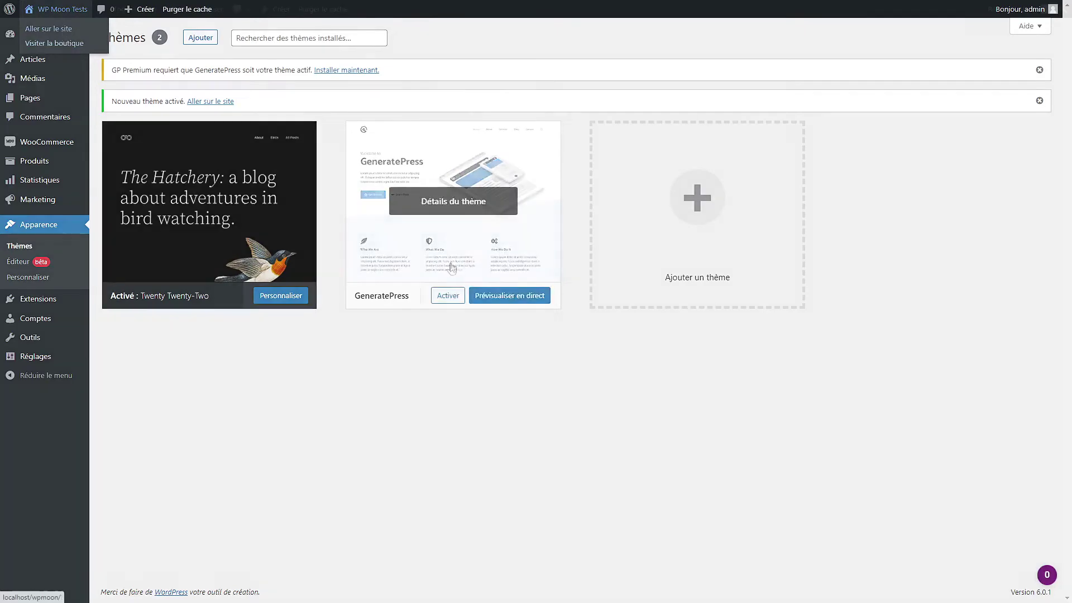
left_click(444, 370)
scroll(443, 369, "down", 5)
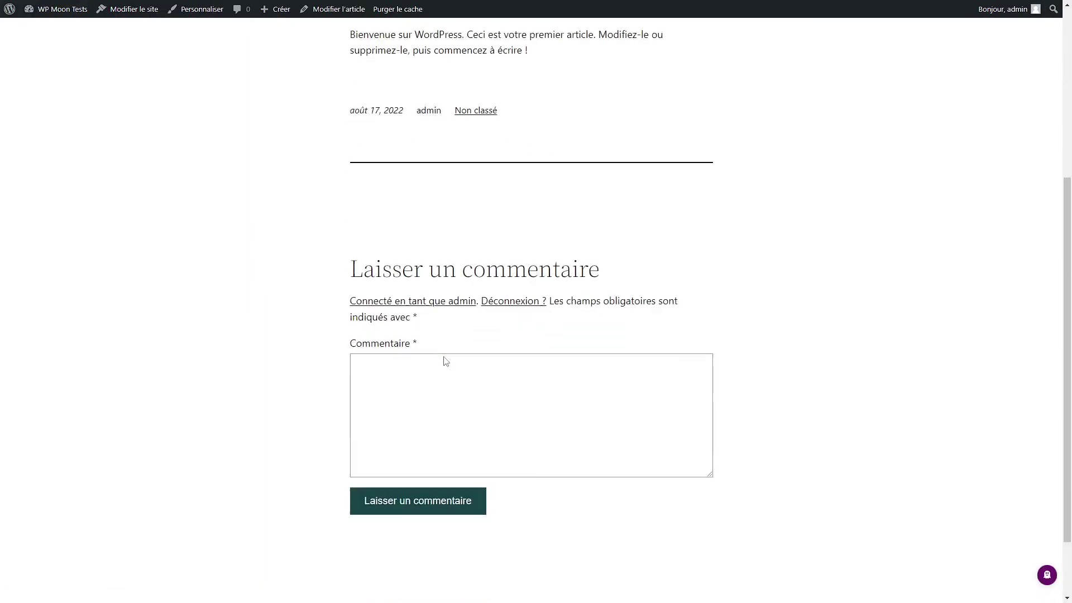
scroll(444, 360, "up", 5)
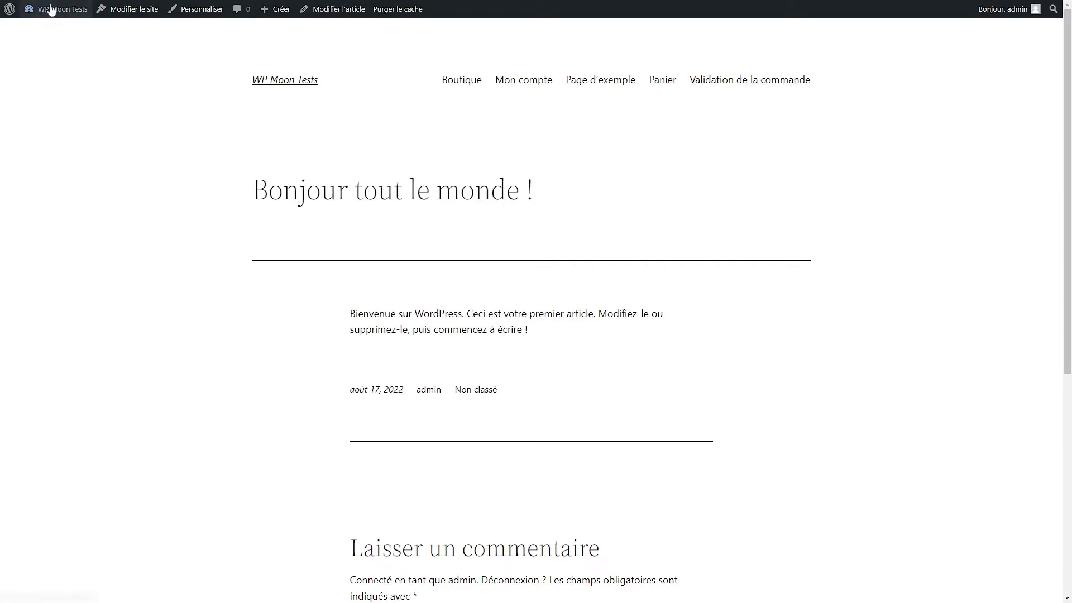
- Return to the installed themes and reactivate GeneratePress
left_click(51, 27)
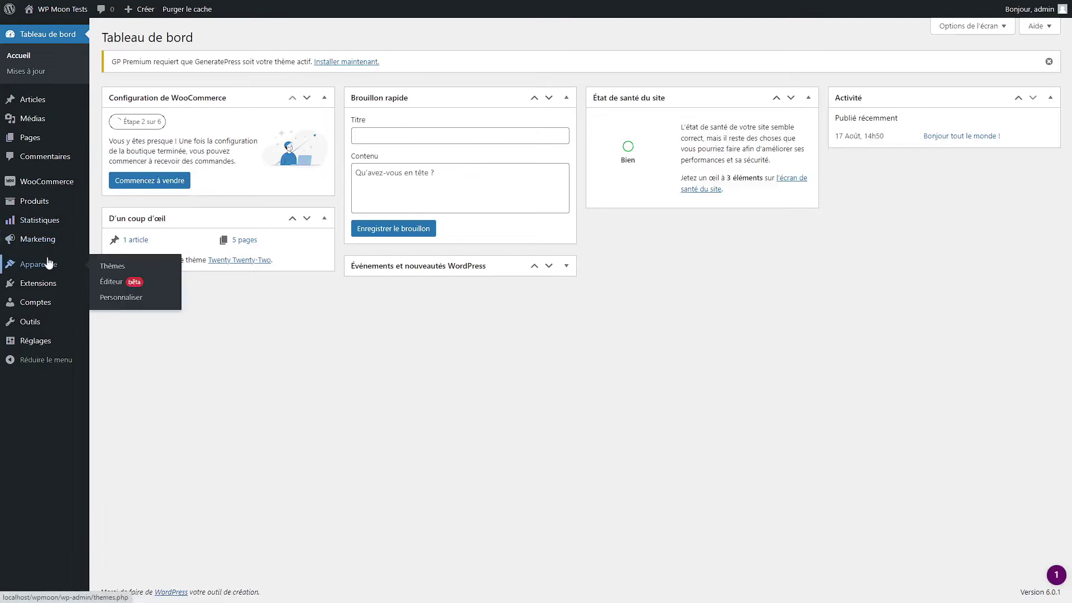
left_click(48, 263)
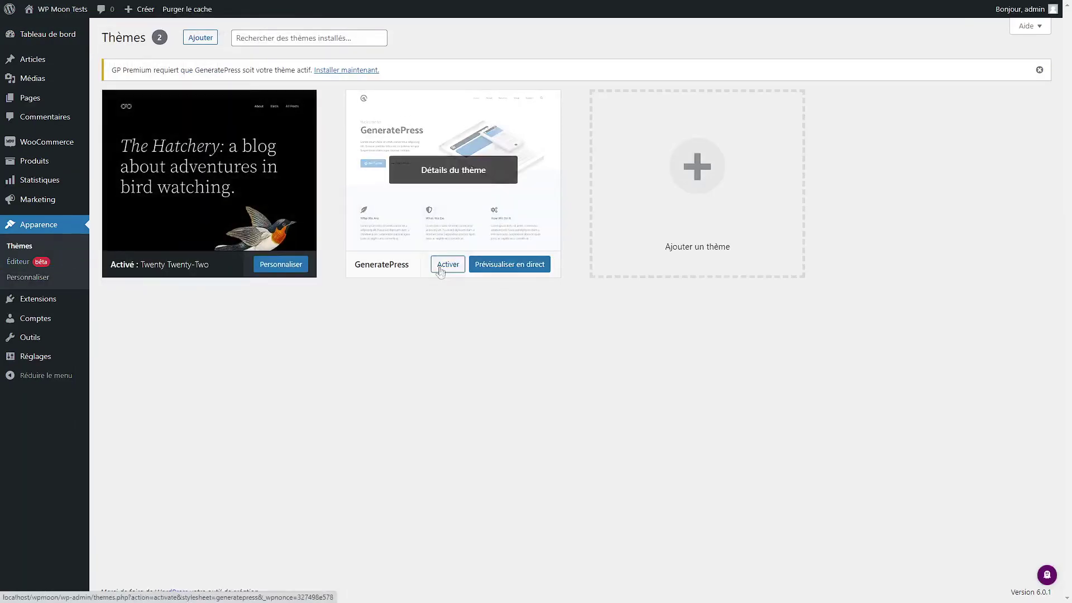
left_click(440, 267)
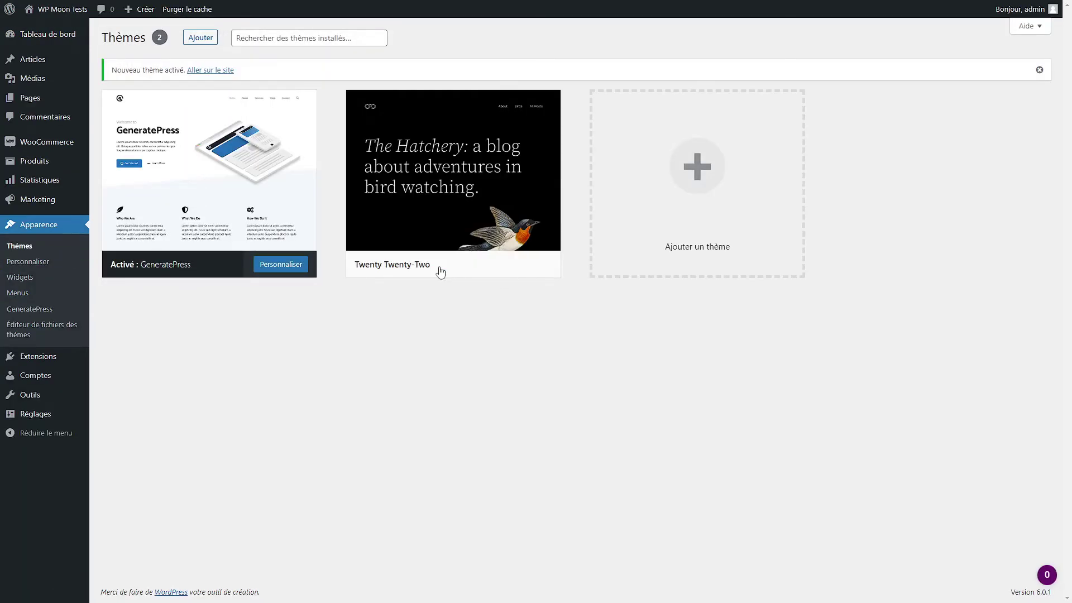